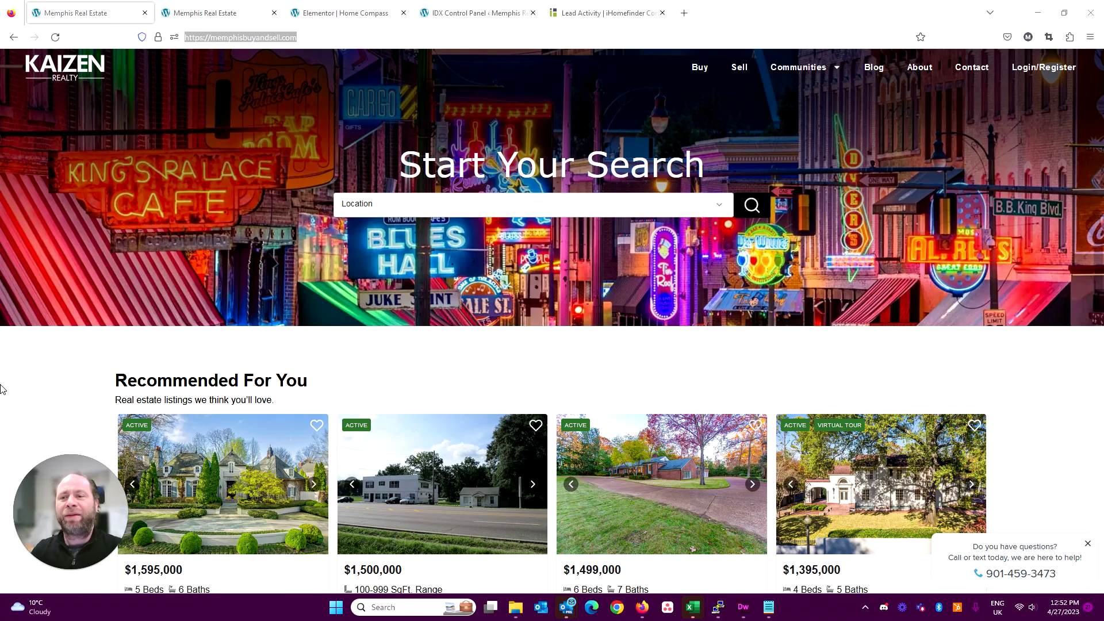
Step: Browse the homepage's Location search and Recommended listings, then move to the logged-in admin copy
{"action": "scroll", "coordinate": [418, 305], "scroll_direction": "down", "scroll_amount": 2}
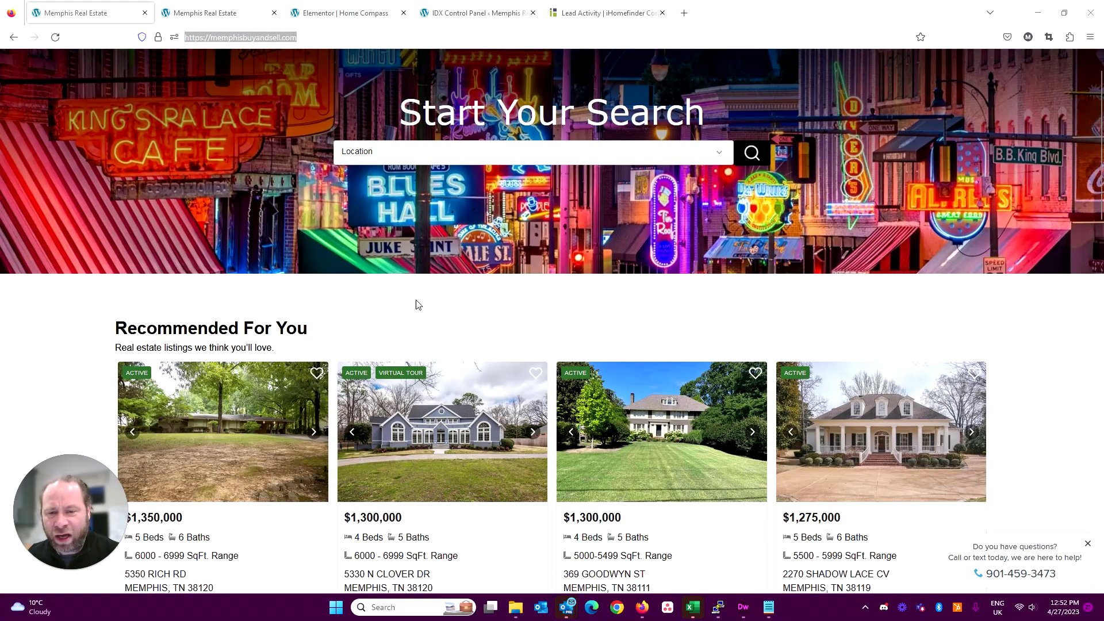
{"action": "scroll", "coordinate": [418, 305], "scroll_direction": "down", "scroll_amount": 4}
{"action": "scroll", "coordinate": [455, 295], "scroll_direction": "up", "scroll_amount": 5}
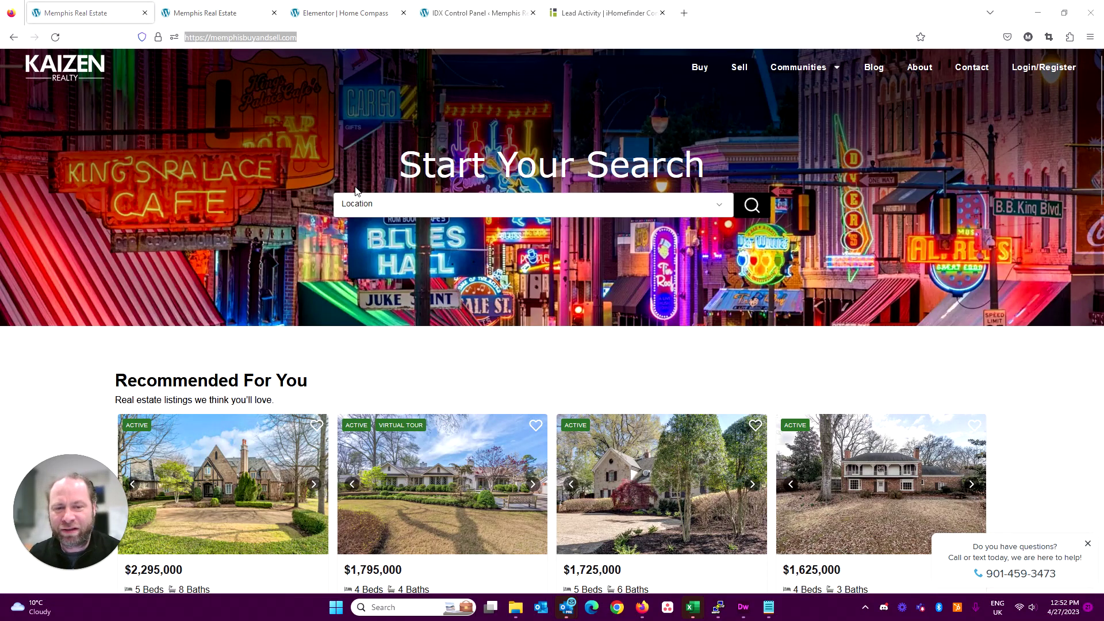
{"action": "left_click", "coordinate": [529, 206]}
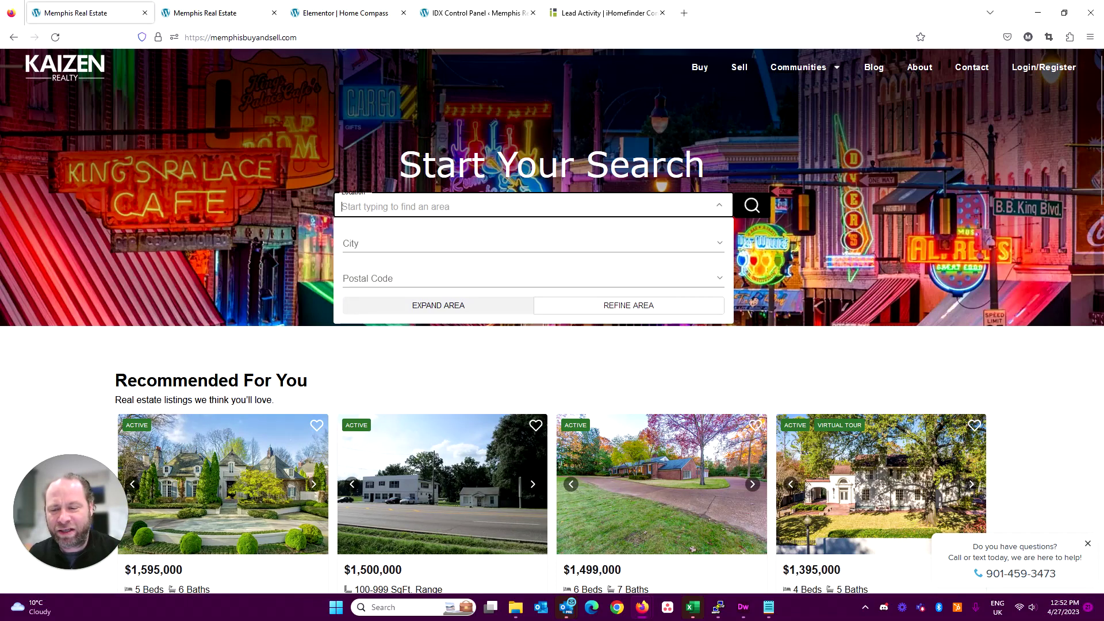
{"action": "scroll", "coordinate": [322, 229], "scroll_direction": "down", "scroll_amount": 5}
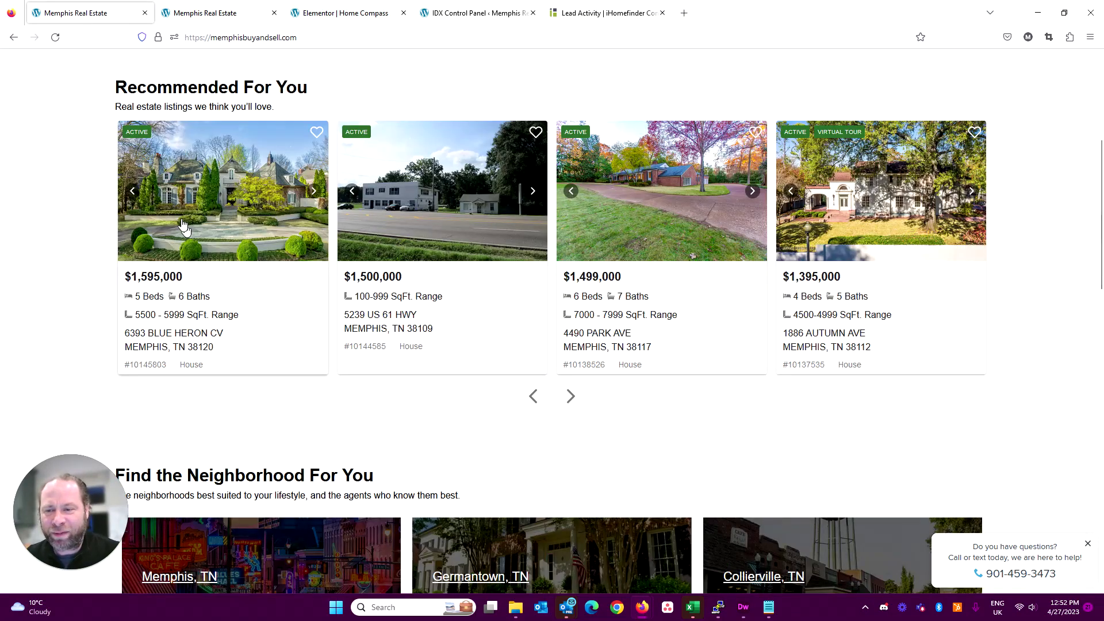
{"action": "scroll", "coordinate": [830, 359], "scroll_direction": "up", "scroll_amount": 1}
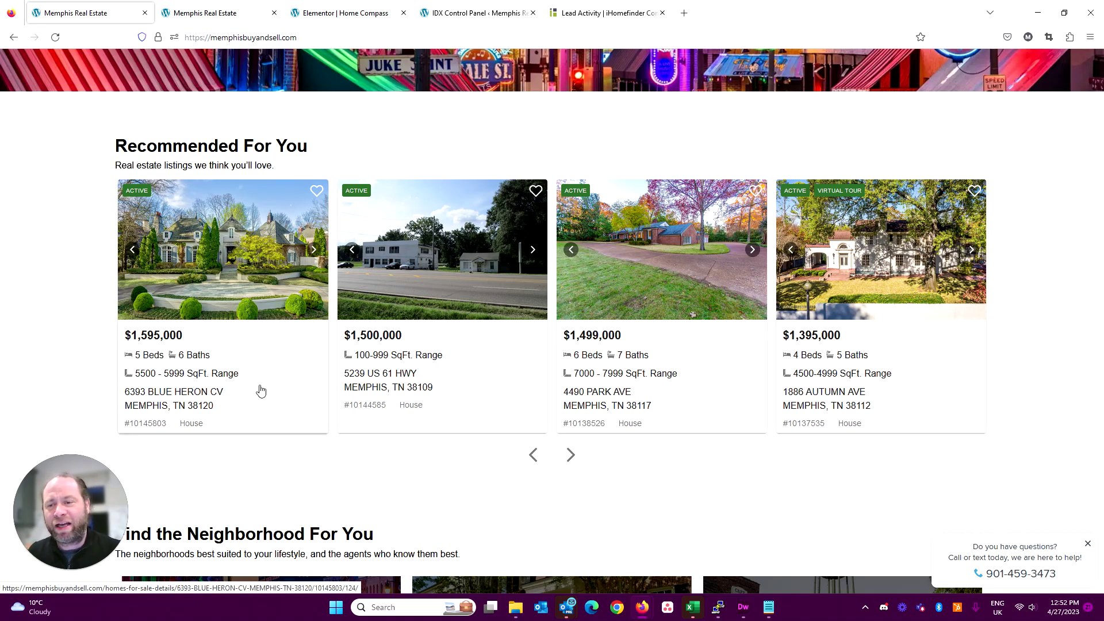
{"action": "scroll", "coordinate": [230, 409], "scroll_direction": "up", "scroll_amount": 4}
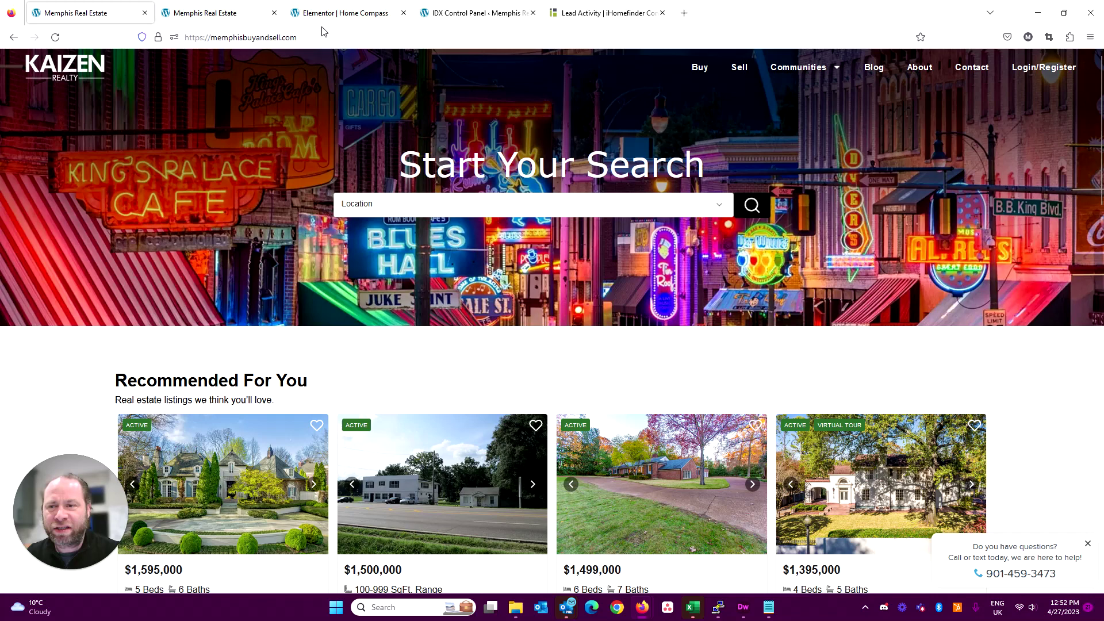
{"action": "left_click", "coordinate": [240, 7]}
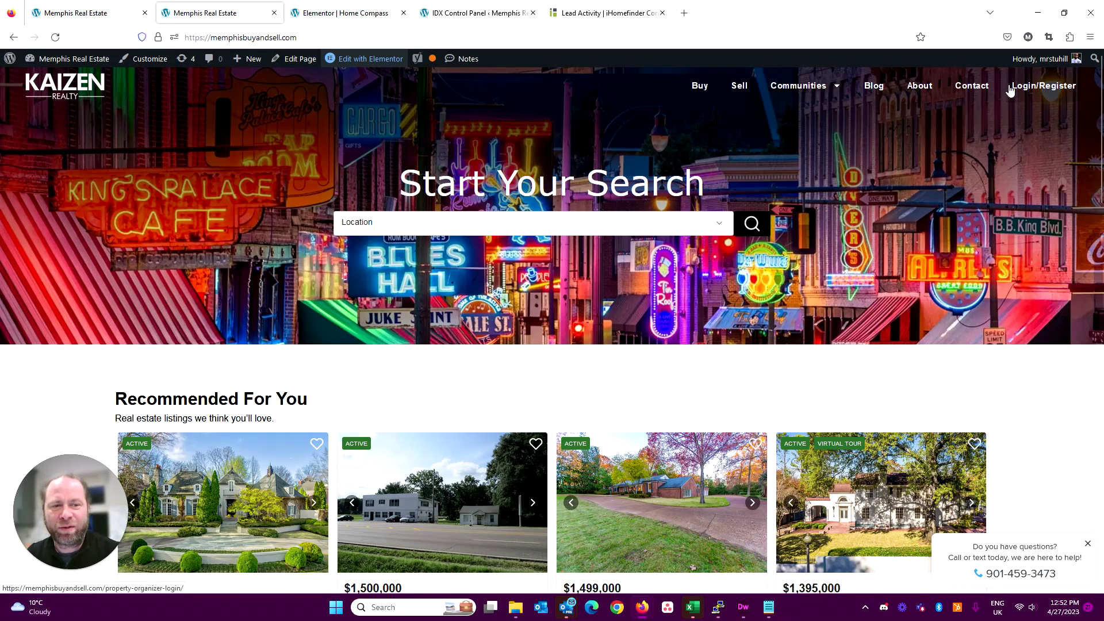
Step: Bring up the 'Elementor | Home Compass' tab with the homepage in the editor
{"action": "mouse_move", "coordinate": [359, 61]}
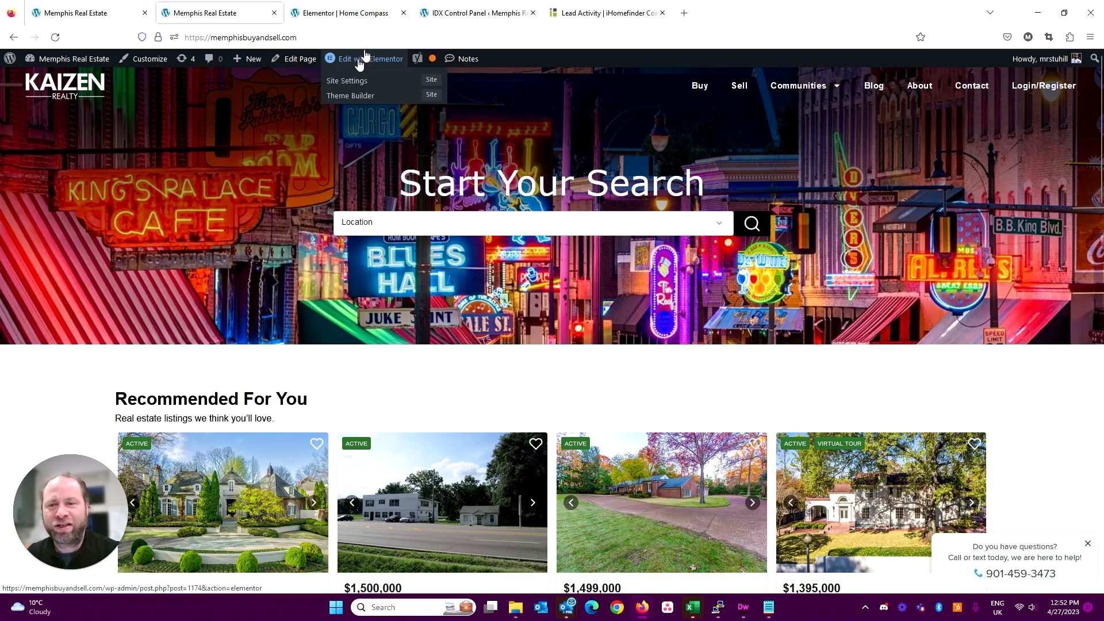
{"action": "mouse_move", "coordinate": [299, 67]}
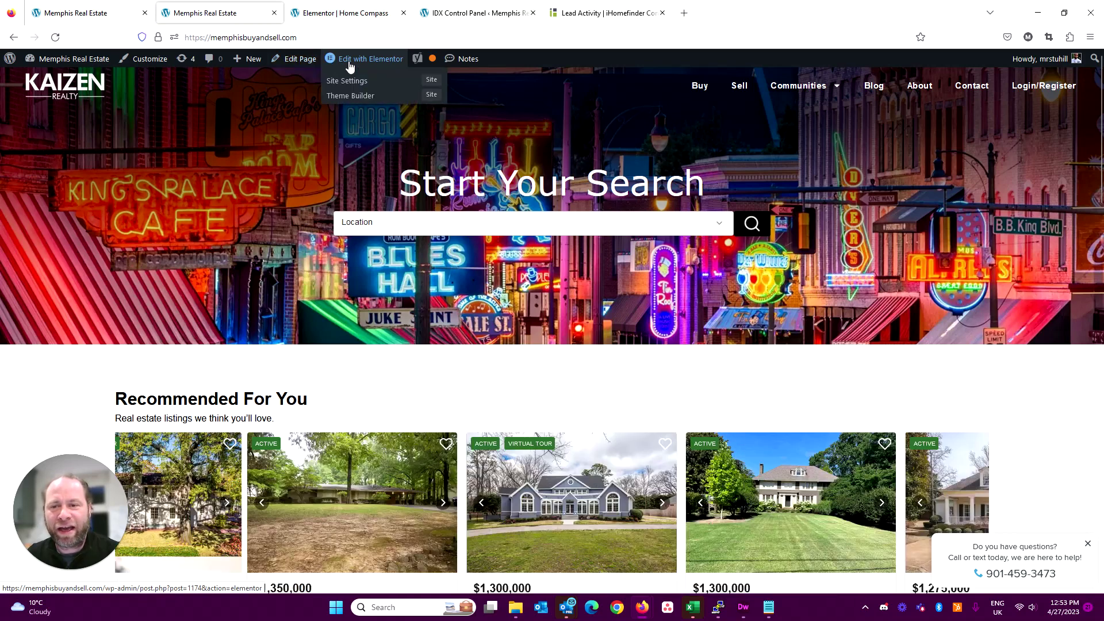
{"action": "left_click", "coordinate": [362, 12]}
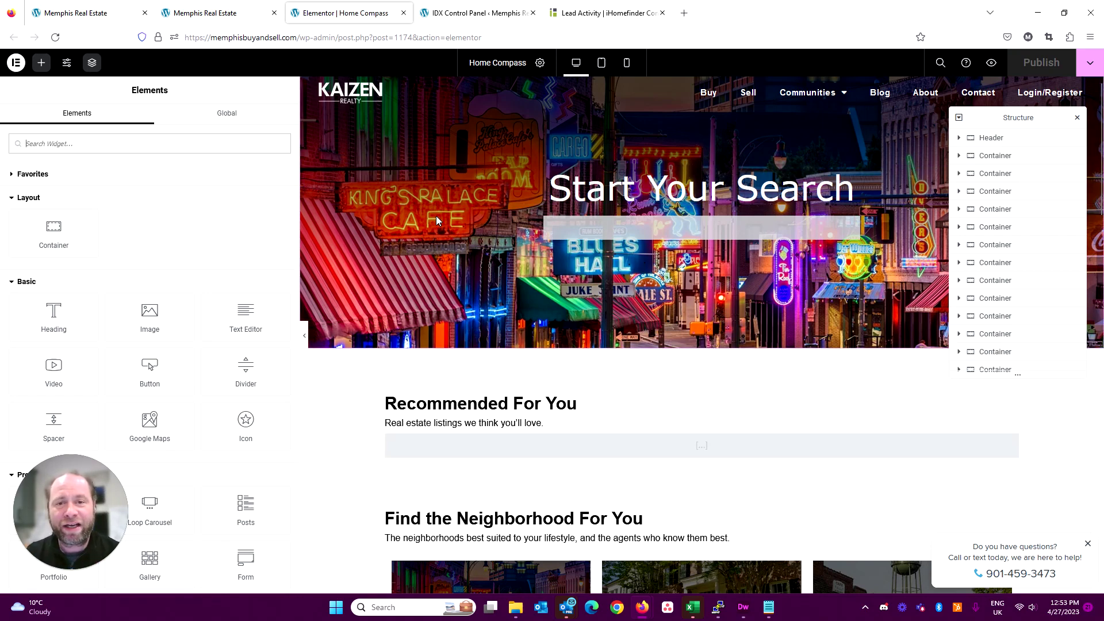
Step: Inspect the hero's quick search shortcode, Start Your Search heading and container
{"action": "mouse_move", "coordinate": [821, 107]}
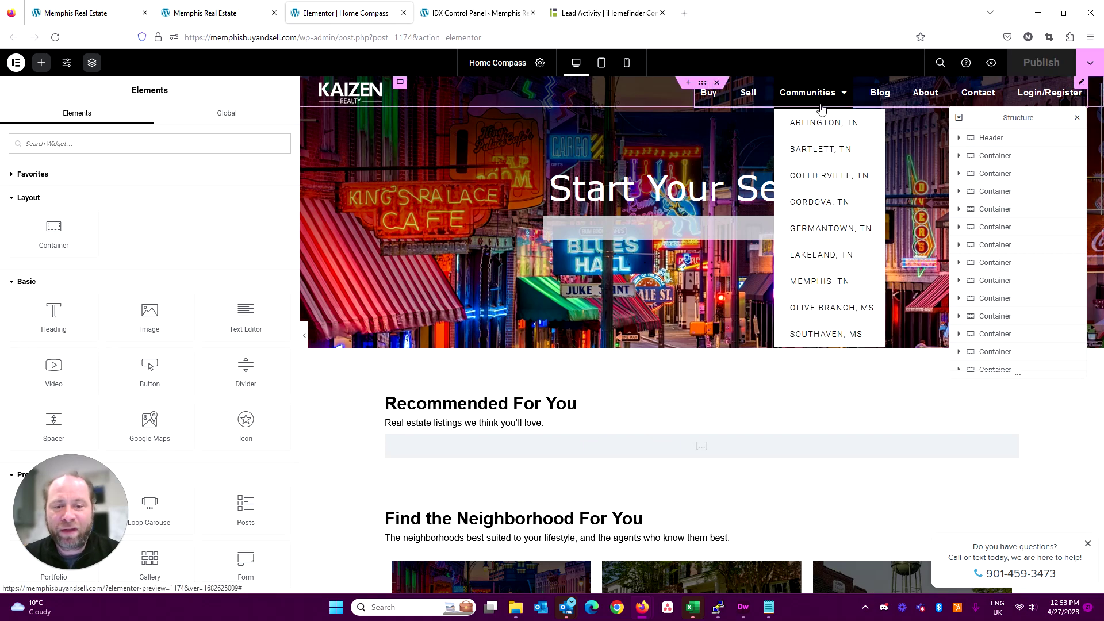
{"action": "left_click", "coordinate": [706, 233]}
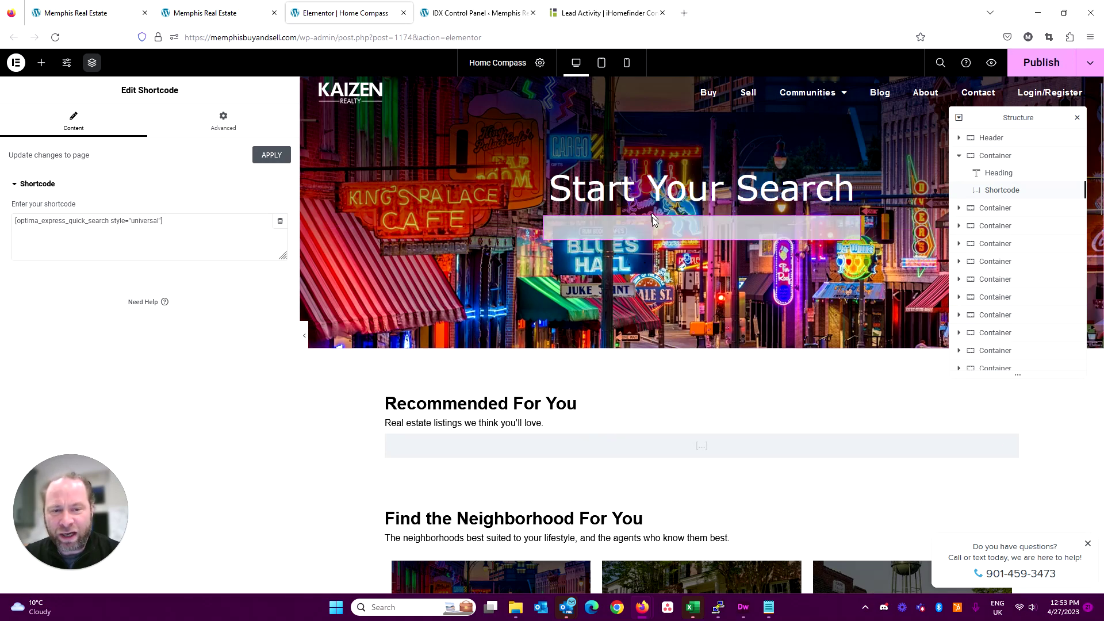
{"action": "left_click_drag", "start_coordinate": [112, 88], "coordinate": [183, 90]}
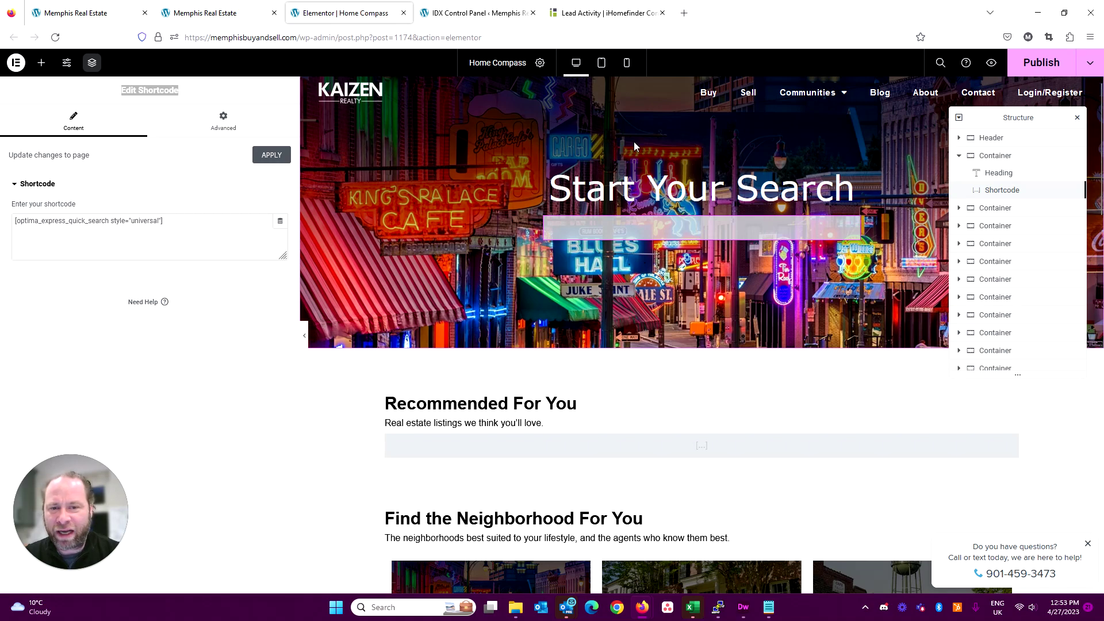
{"action": "left_click", "coordinate": [460, 199]}
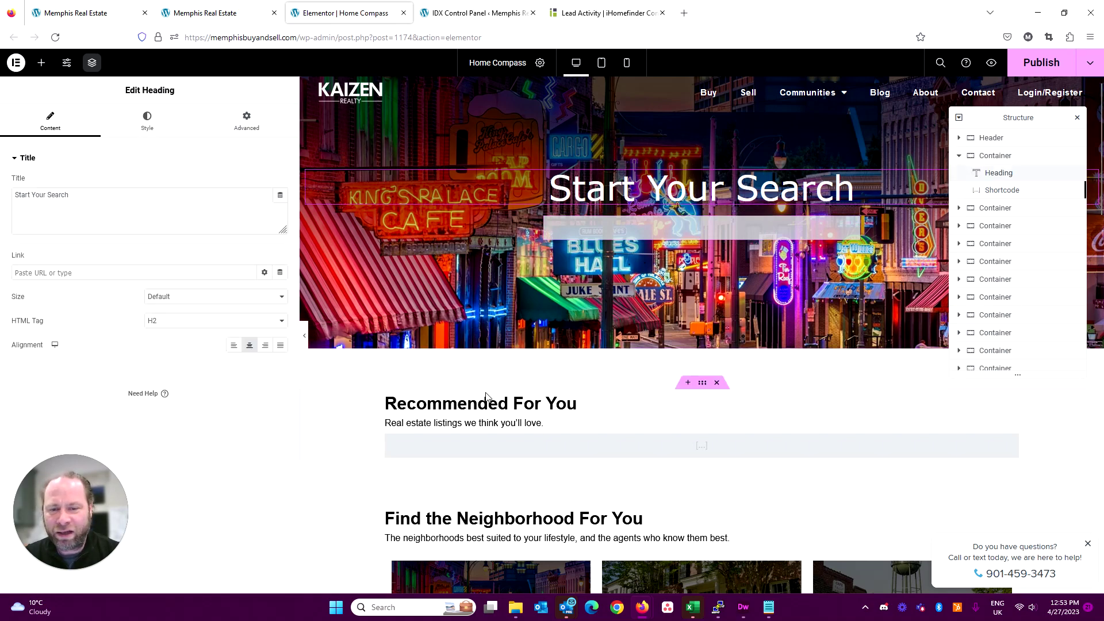
{"action": "left_click", "coordinate": [704, 343]}
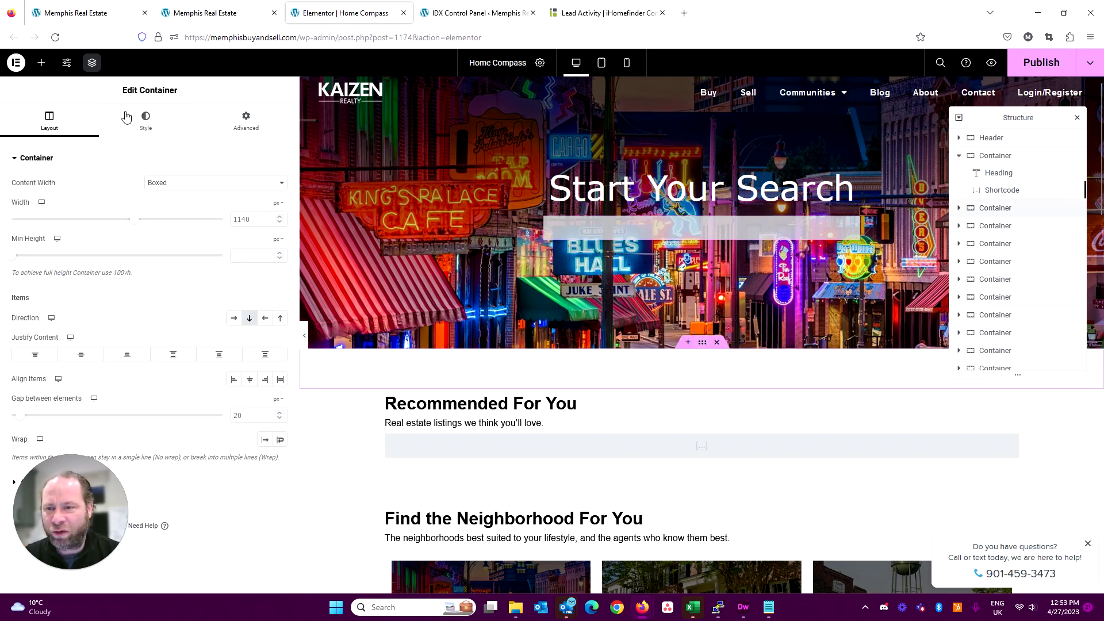
Step: Search the widgets for 'short' and drag a Shortcode widget onto the page
{"action": "left_click", "coordinate": [40, 62]}
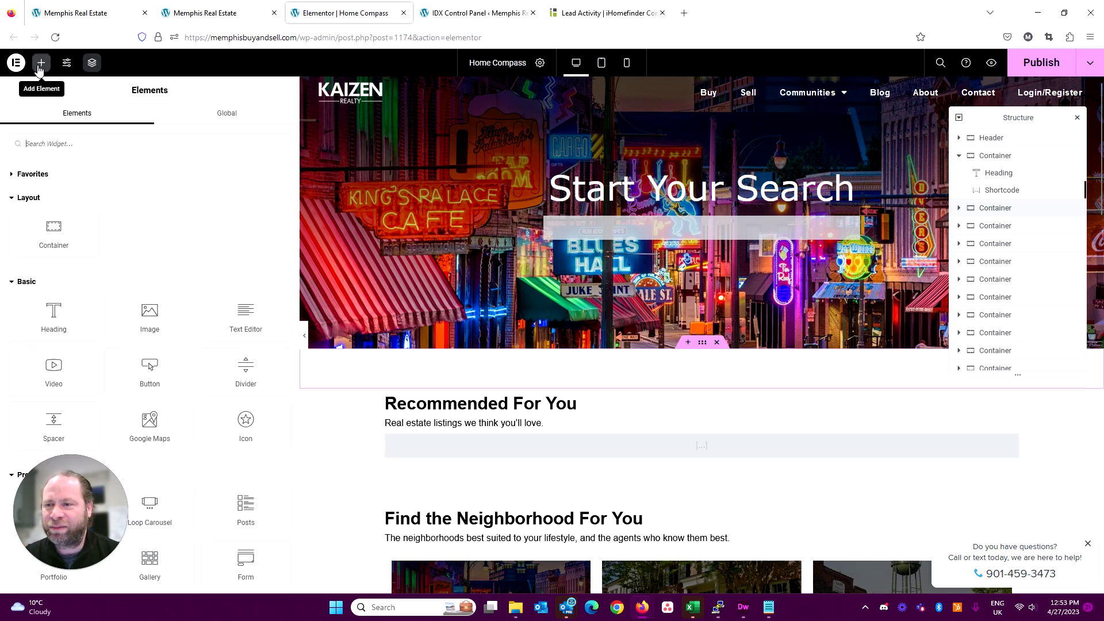
{"action": "scroll", "coordinate": [200, 202], "scroll_direction": "down", "scroll_amount": 2}
{"action": "left_click", "coordinate": [228, 127]}
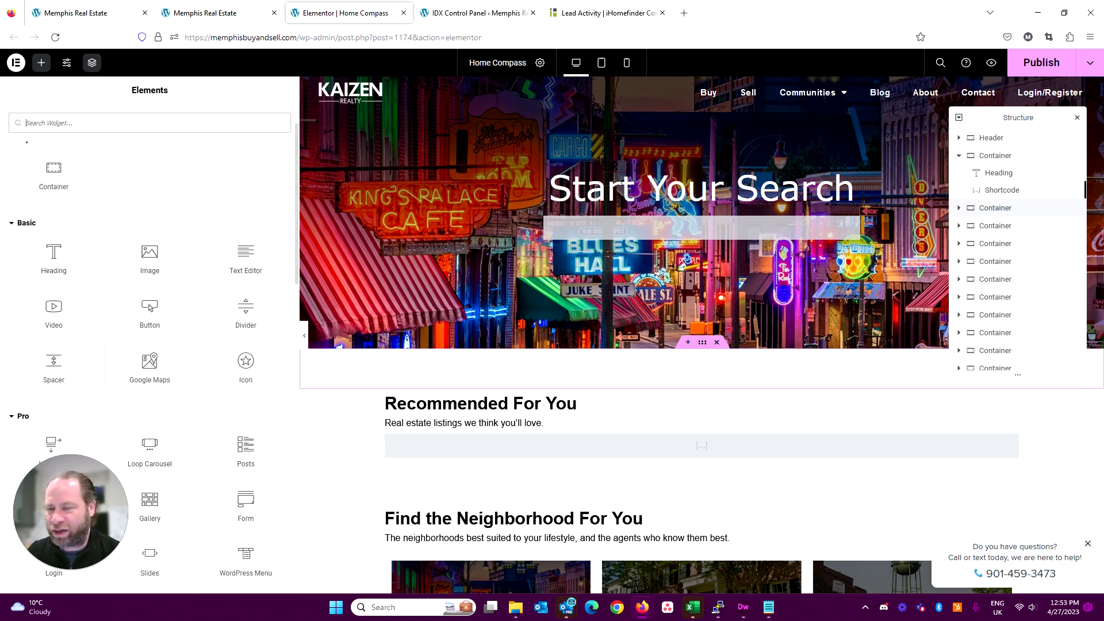
{"action": "type", "text": "short"}
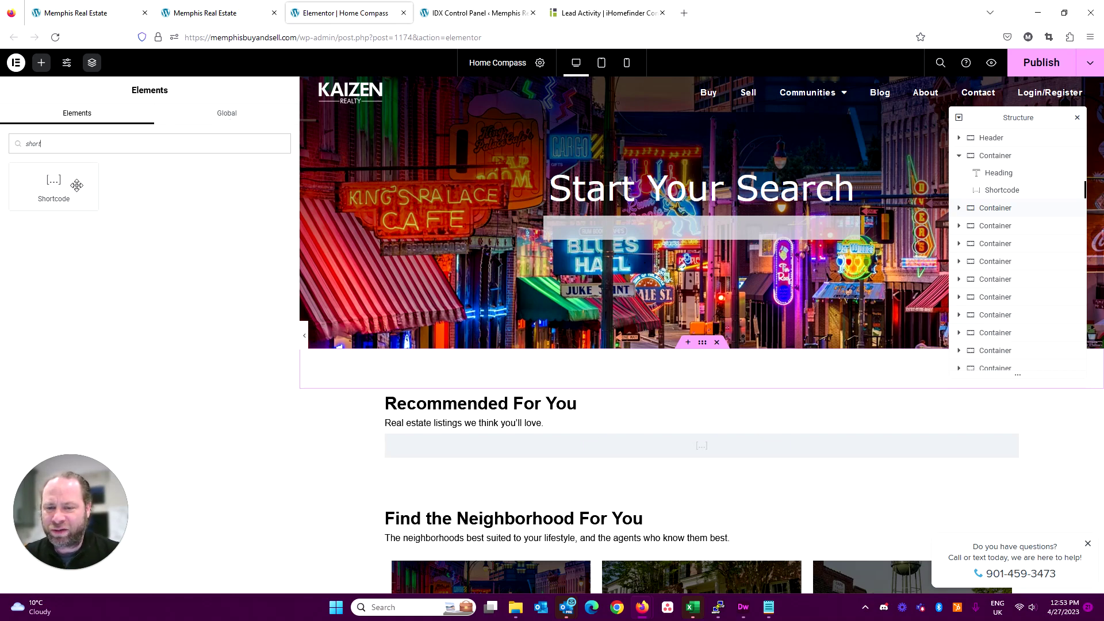
{"action": "left_click_drag", "start_coordinate": [72, 178], "coordinate": [656, 446]}
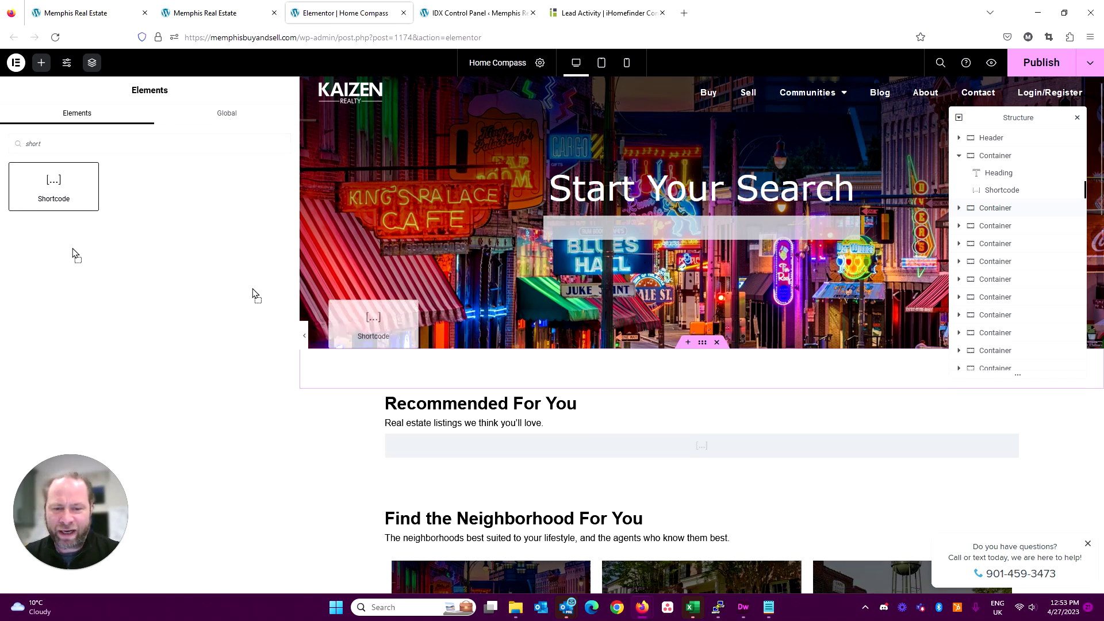
Step: Grab the whole Recommended For You listings shortcode, then go to the IDX Control Panel
{"action": "left_click", "coordinate": [682, 444]}
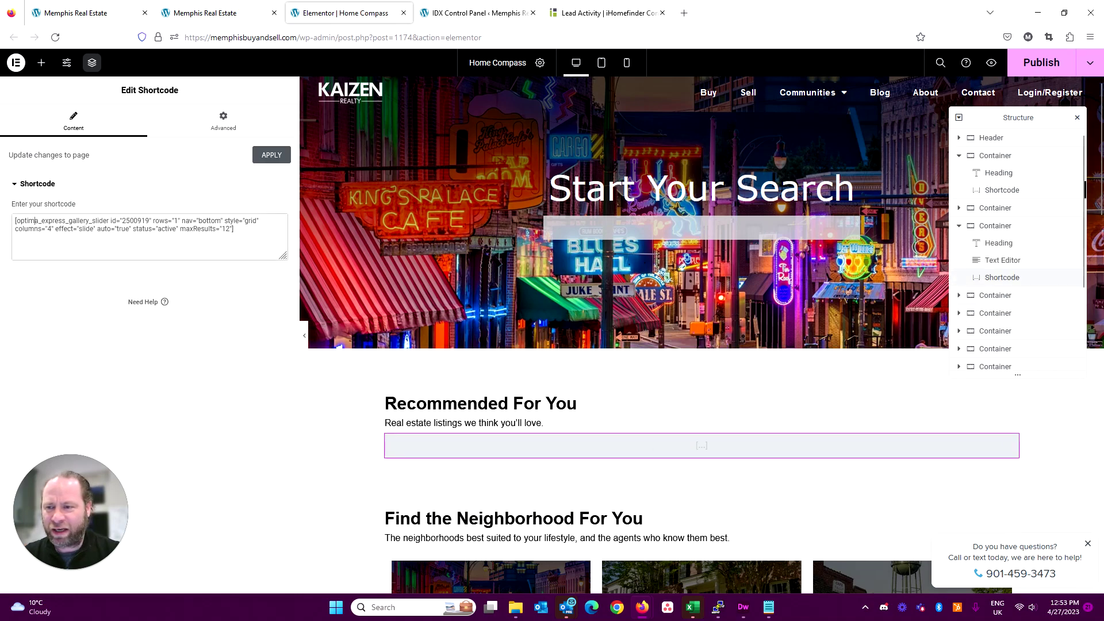
{"action": "key", "text": "ctrl+a"}
{"action": "type", "text": "[optima_express_gallery_slider id=\"2500919\" rows=\"1\" nav=\"bottom\" style=\"grid\" columns=\"4\" effect=\"slide\" auto=\"true\" status=\"active\" maxResults=\"12\"]"}
{"action": "left_click", "coordinate": [473, 12]}
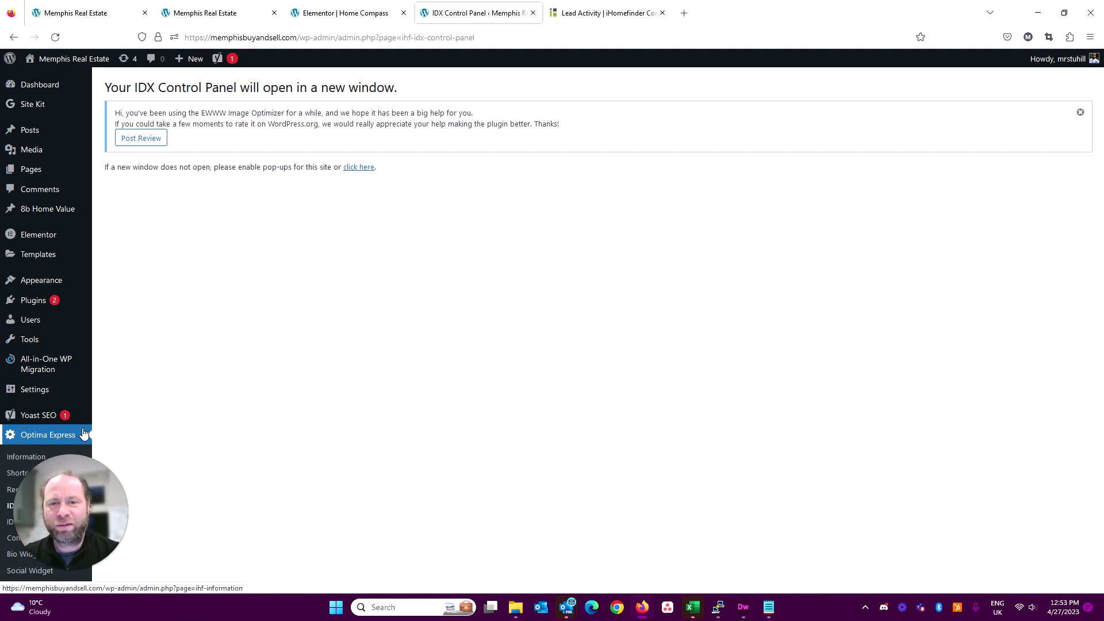
Step: Show the iHomefinder Markets list and scroll through it
{"action": "left_click_drag", "start_coordinate": [55, 477], "coordinate": [55, 513]}
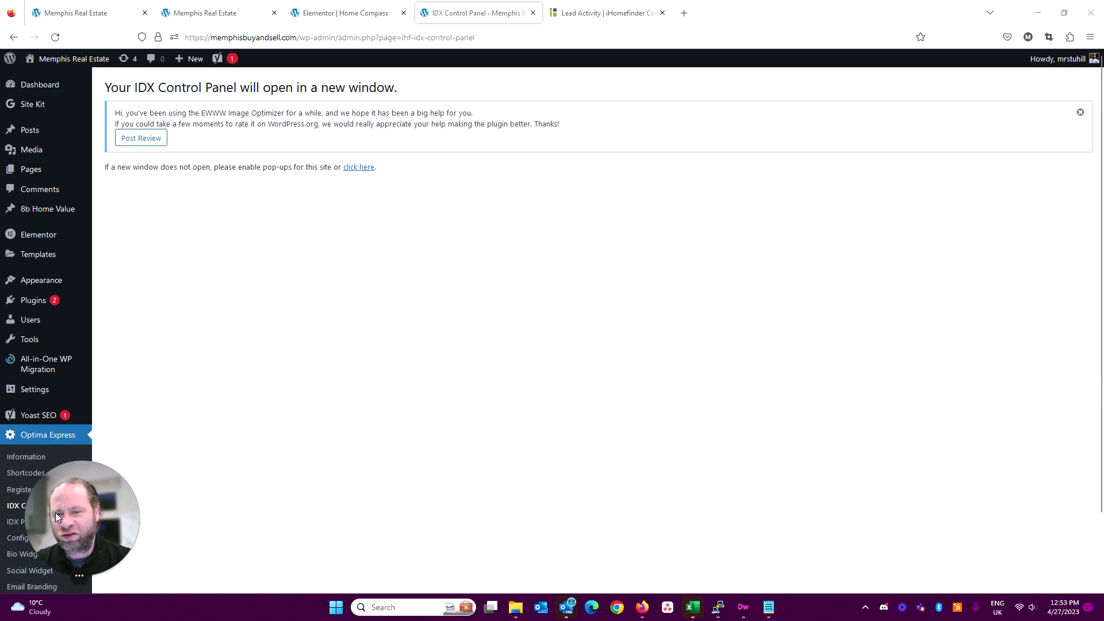
{"action": "left_click", "coordinate": [587, 12]}
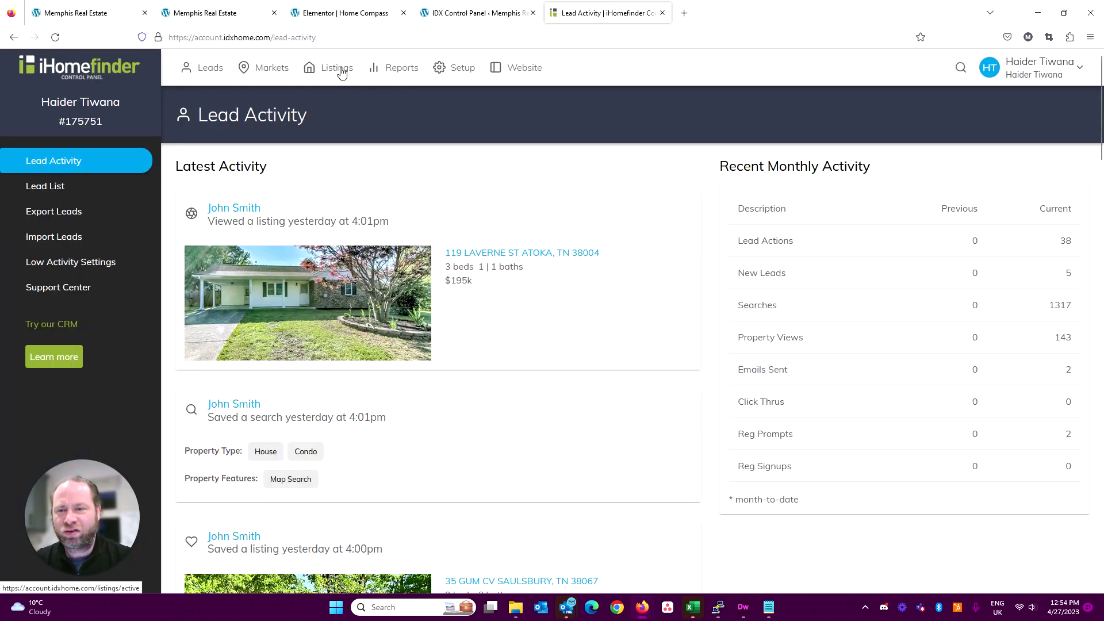
{"action": "left_click", "coordinate": [271, 68]}
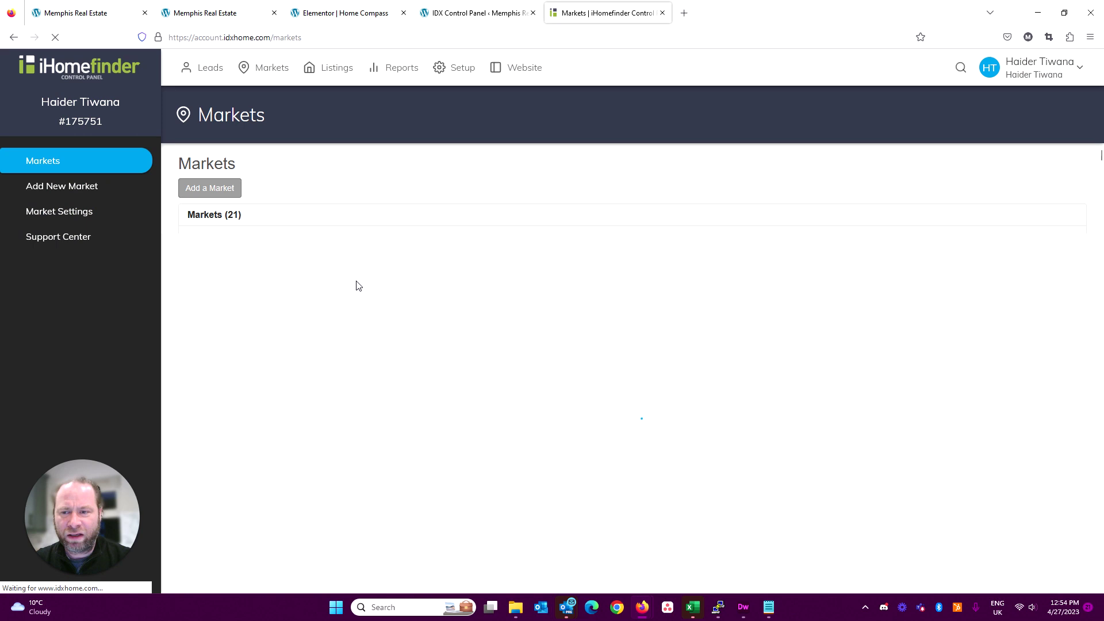
{"action": "scroll", "coordinate": [394, 391], "scroll_direction": "down", "scroll_amount": 2}
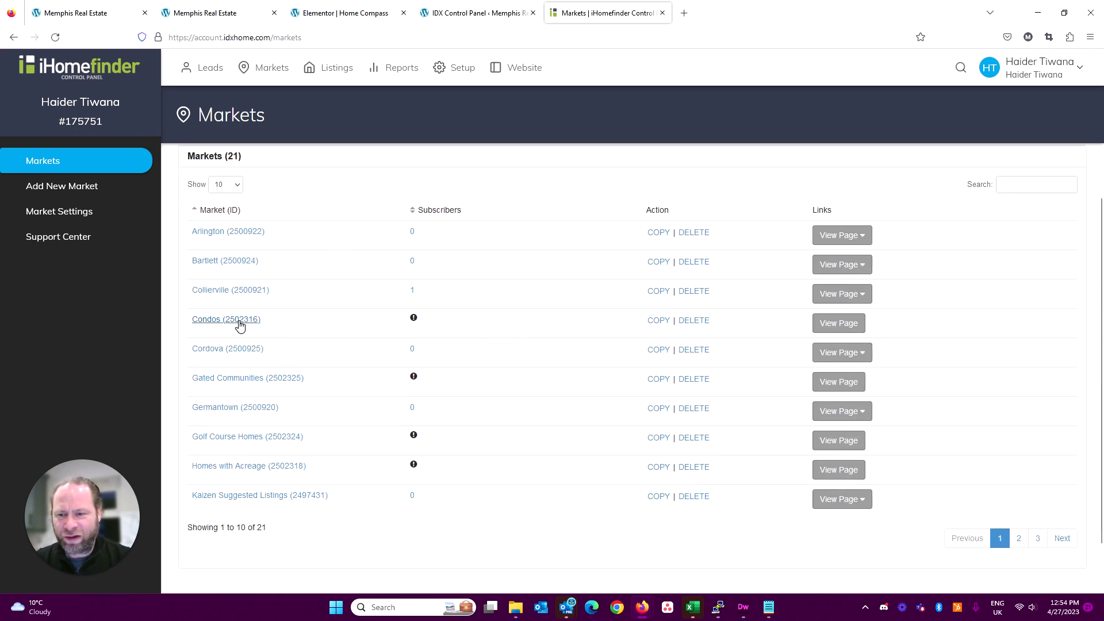
Step: Check the listings on the live Kaizen Realty homepage
{"action": "left_click", "coordinate": [240, 10]}
{"action": "scroll", "coordinate": [450, 338], "scroll_direction": "down", "scroll_amount": 5}
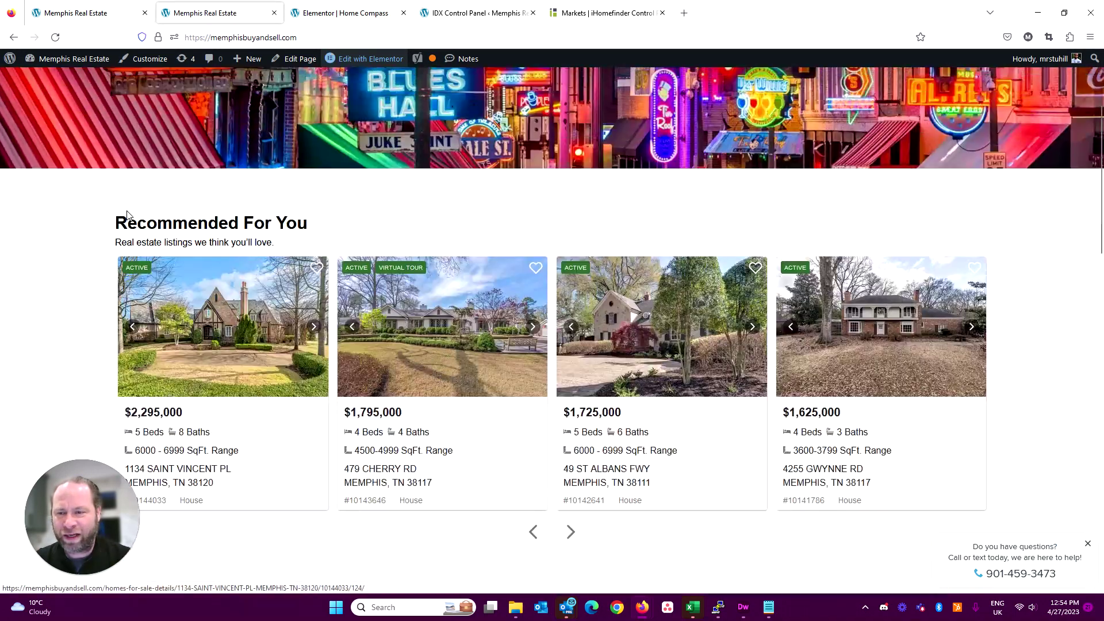
{"action": "scroll", "coordinate": [268, 250], "scroll_direction": "down", "scroll_amount": 6}
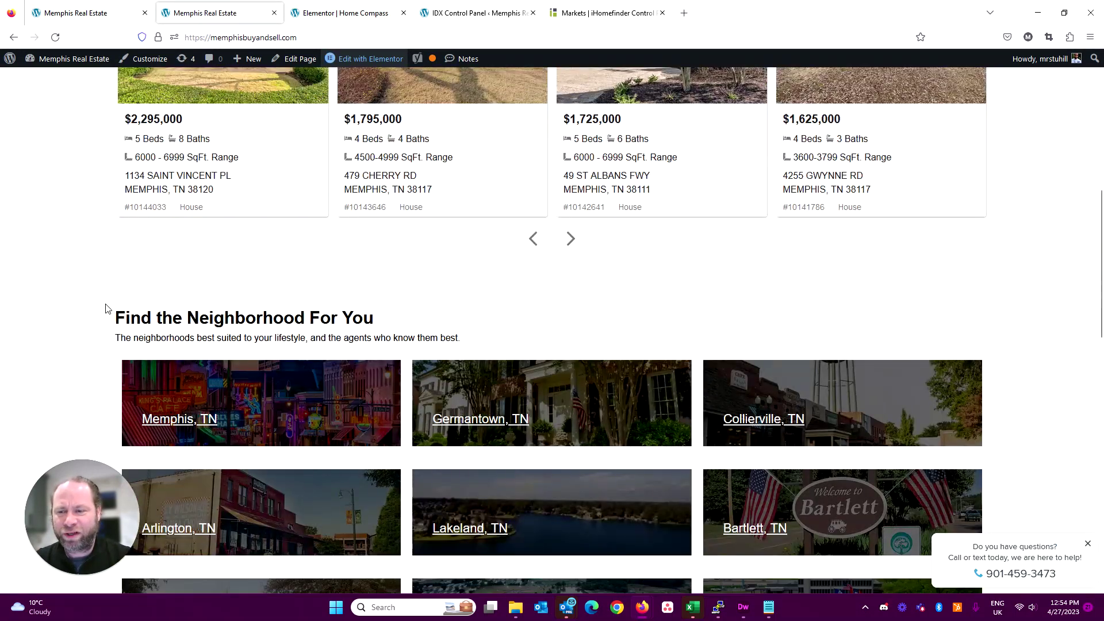
{"action": "scroll", "coordinate": [316, 179], "scroll_direction": "up", "scroll_amount": 5}
Step: Return to the markets list and note the Condos market ID, 2502316
{"action": "left_click", "coordinate": [472, 10]}
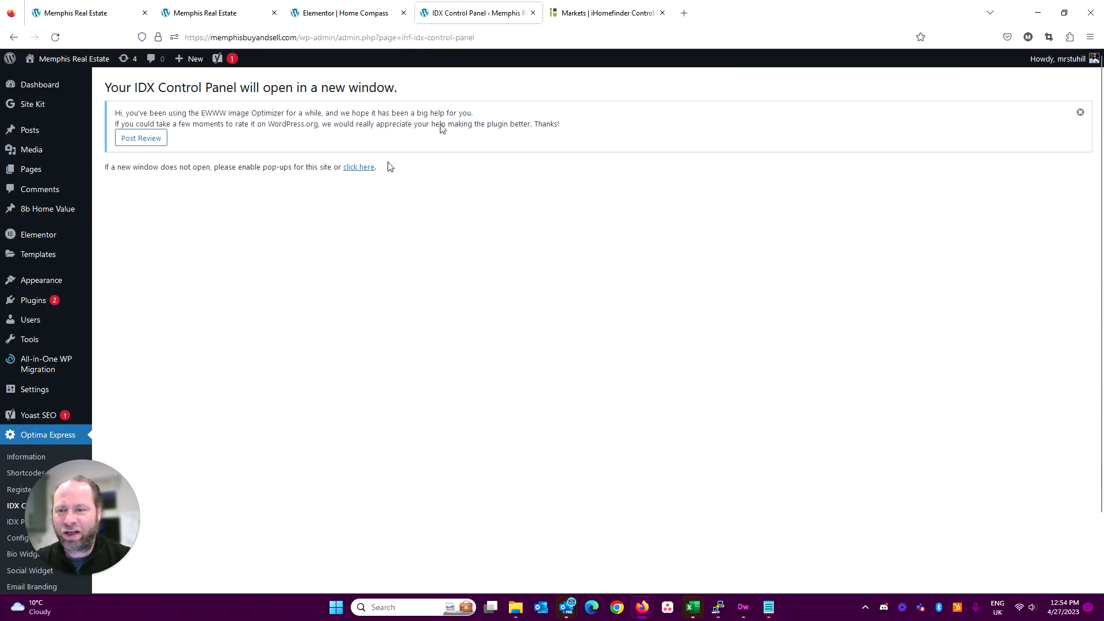
{"action": "left_click", "coordinate": [648, 11]}
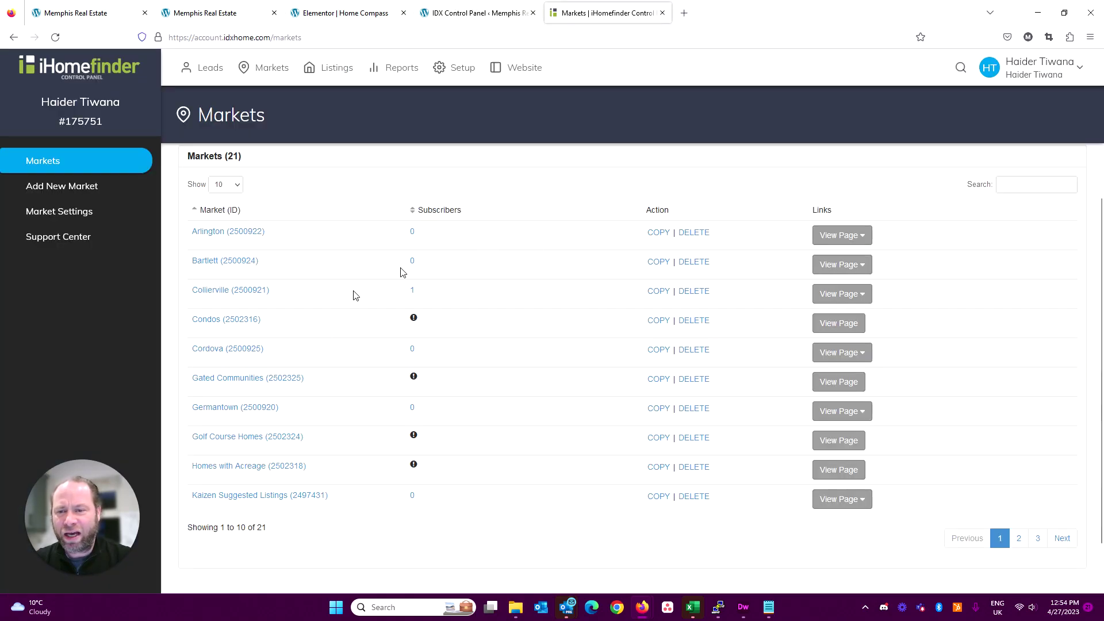
{"action": "left_click", "coordinate": [227, 325]}
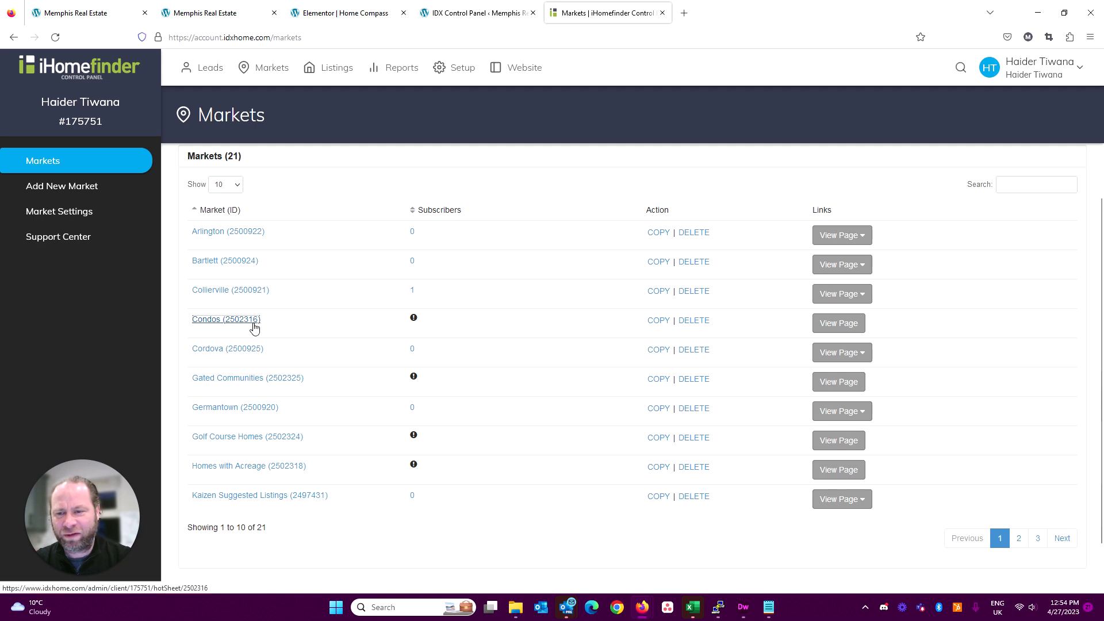
{"action": "left_click", "coordinate": [511, 17]}
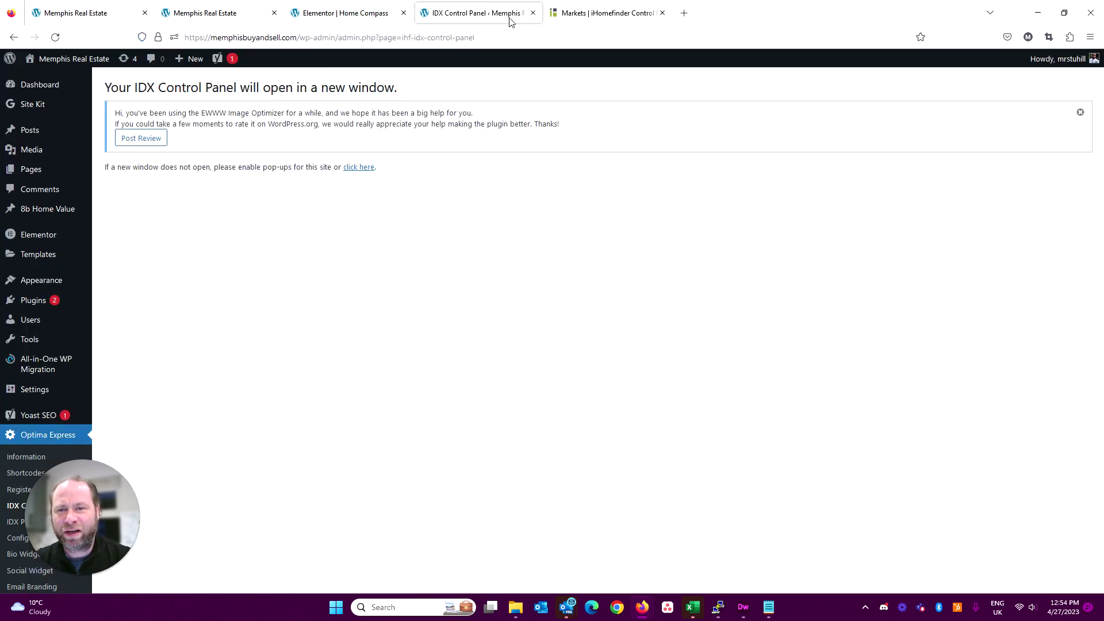
Step: Duplicate the Recommended For You section from its container handle menu
{"action": "left_click", "coordinate": [377, 11]}
{"action": "scroll", "coordinate": [582, 451], "scroll_direction": "down", "scroll_amount": 2}
{"action": "scroll", "coordinate": [655, 362], "scroll_direction": "up", "scroll_amount": 1}
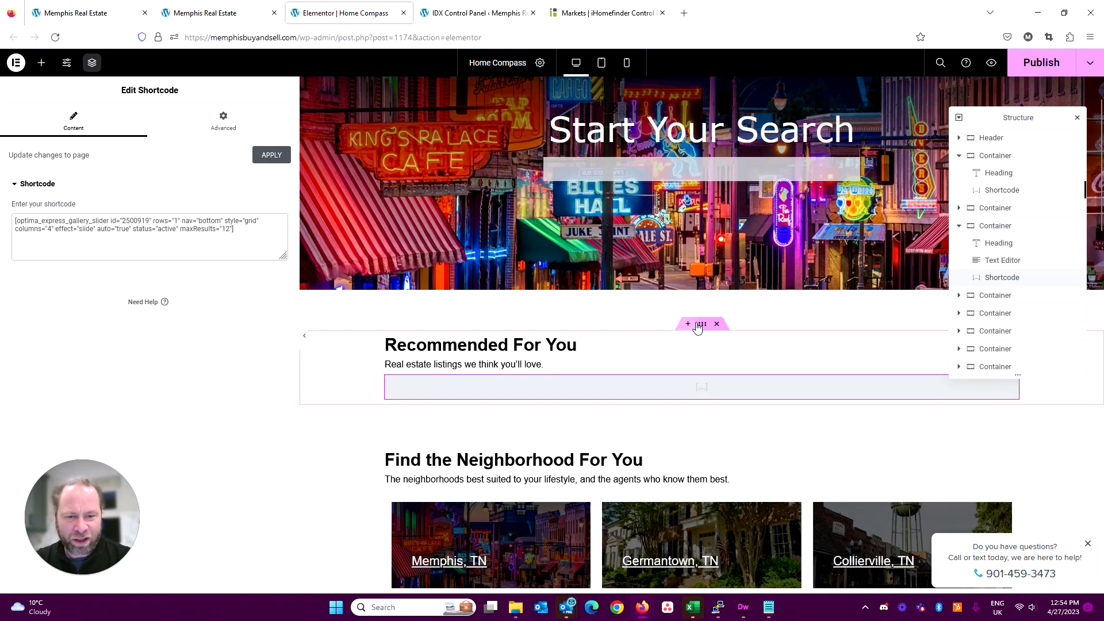
{"action": "right_click", "coordinate": [699, 324]}
{"action": "left_click", "coordinate": [718, 349]}
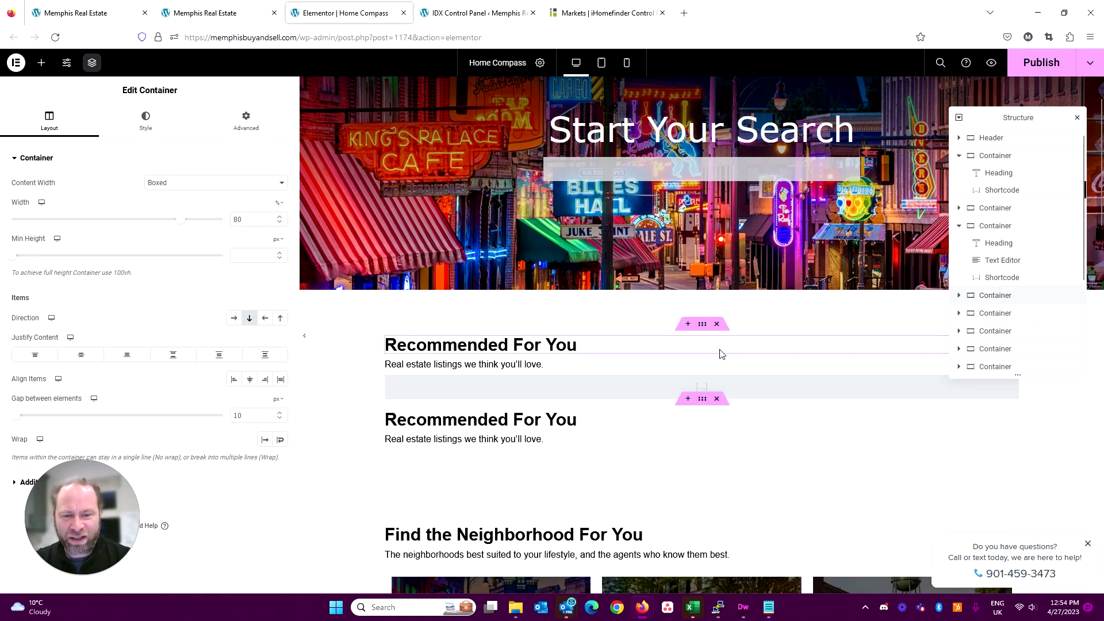
Step: Change the copied shortcode's id from "2500919" to "2502316"
{"action": "left_click", "coordinate": [682, 466]}
{"action": "left_click", "coordinate": [601, 13]}
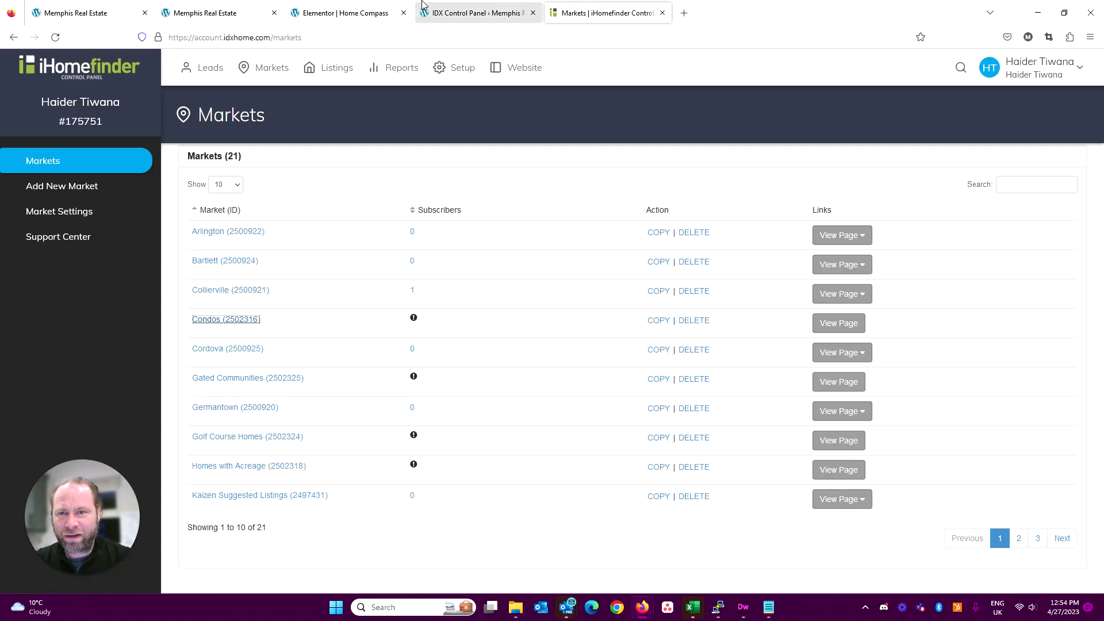
{"action": "left_click", "coordinate": [357, 6]}
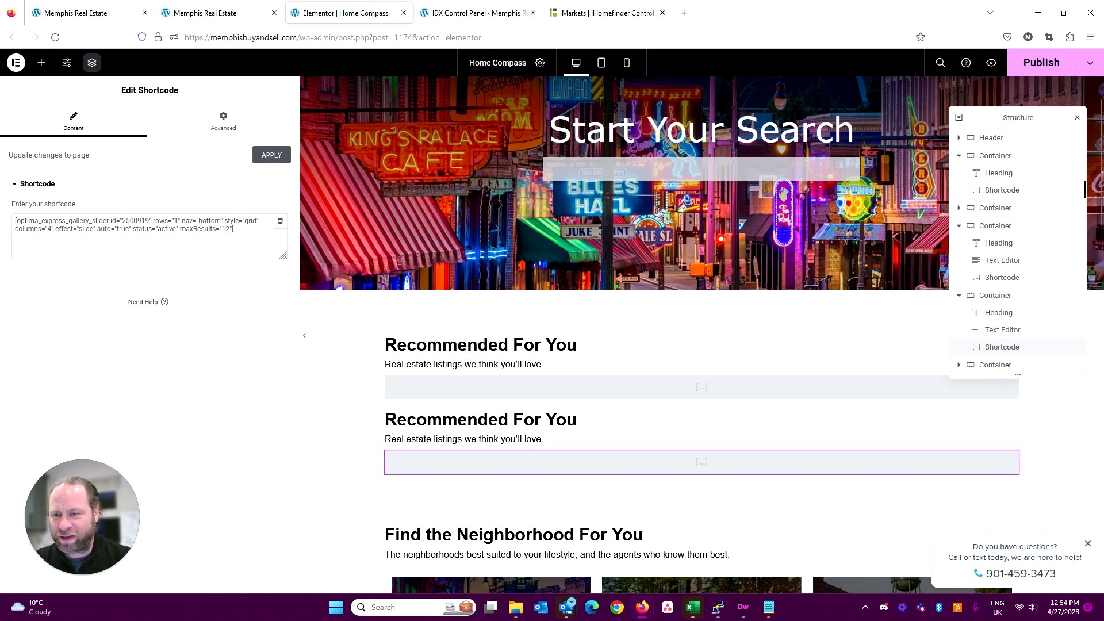
{"action": "left_click_drag", "start_coordinate": [134, 221], "coordinate": [145, 221]}
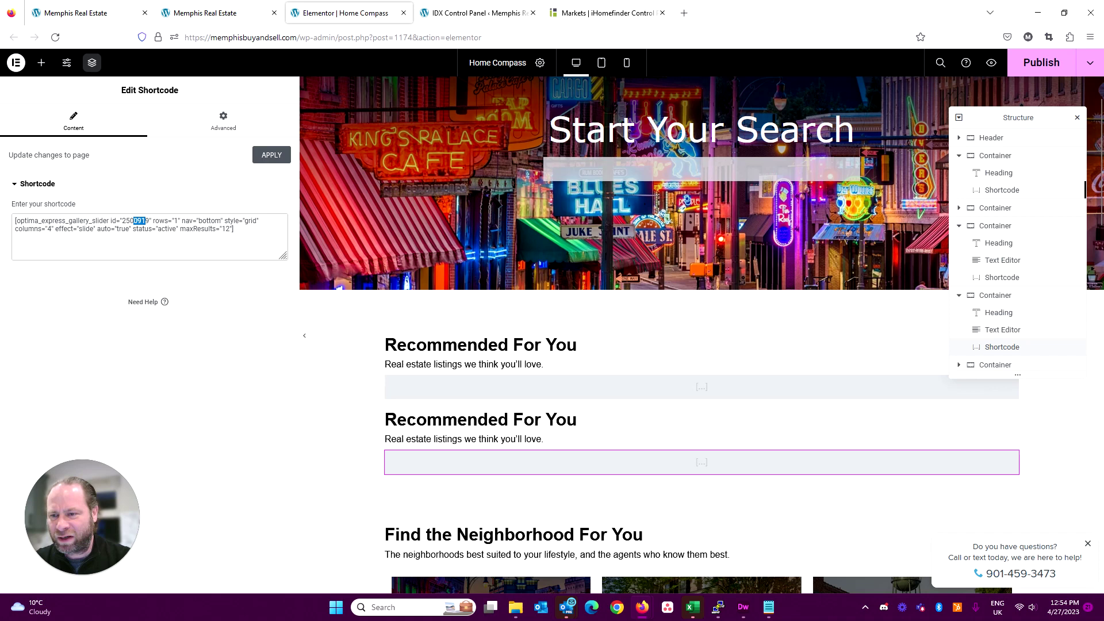
{"action": "type", "text": "23"}
{"action": "key", "text": "Delete"}
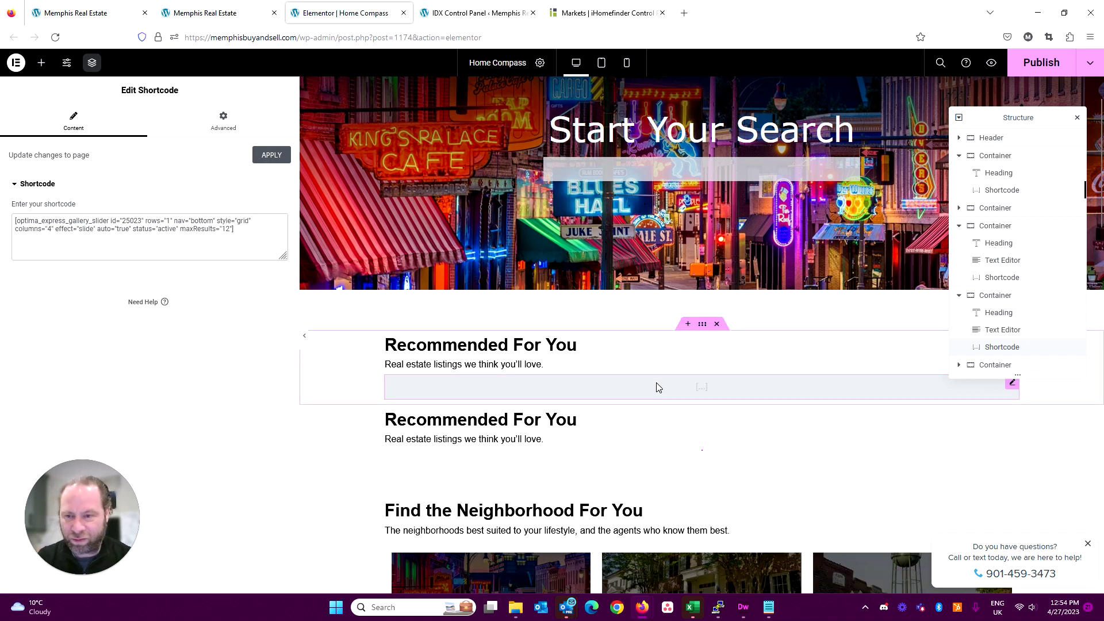
{"action": "type", "text": "16"}
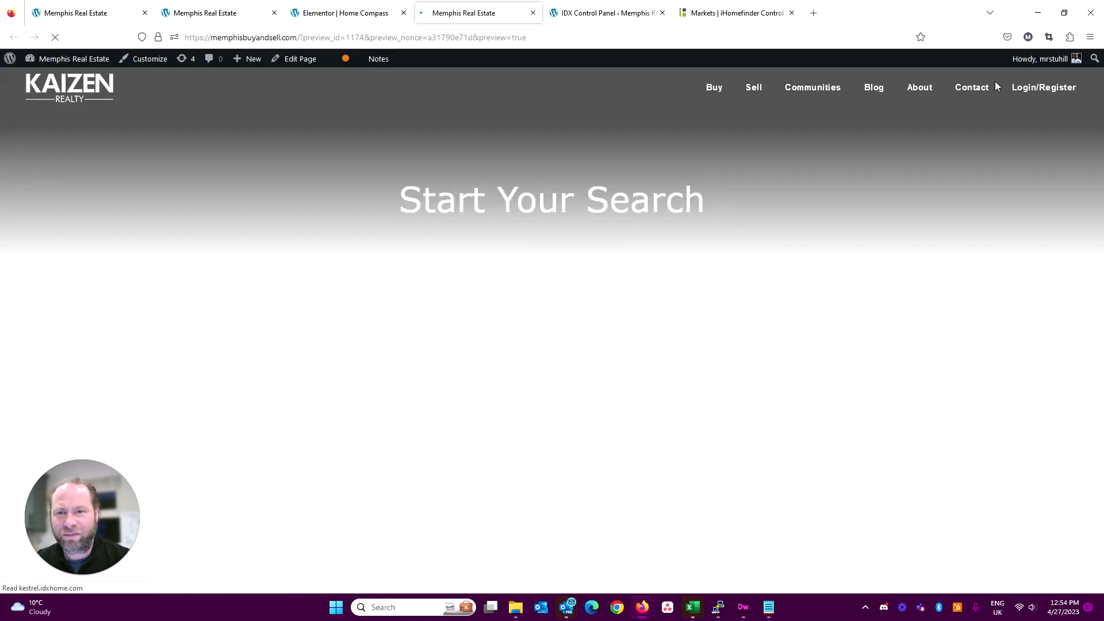
Step: Scroll the preview to confirm two Recommended For You carousels with different listings
{"action": "scroll", "coordinate": [488, 303], "scroll_direction": "down", "scroll_amount": 3}
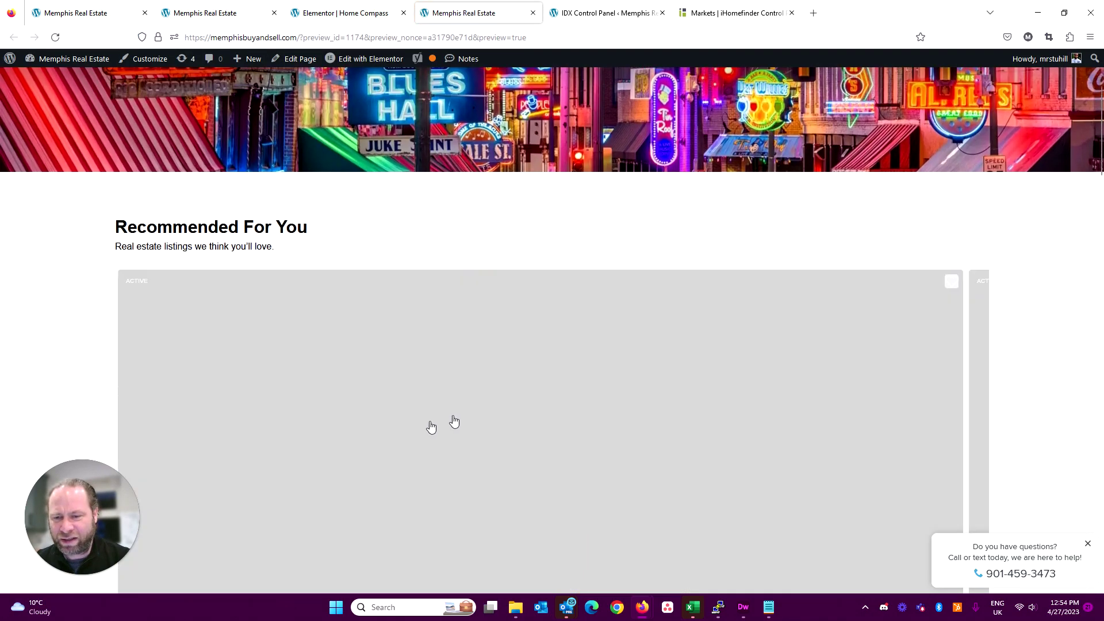
{"action": "scroll", "coordinate": [239, 297], "scroll_direction": "down", "scroll_amount": 6}
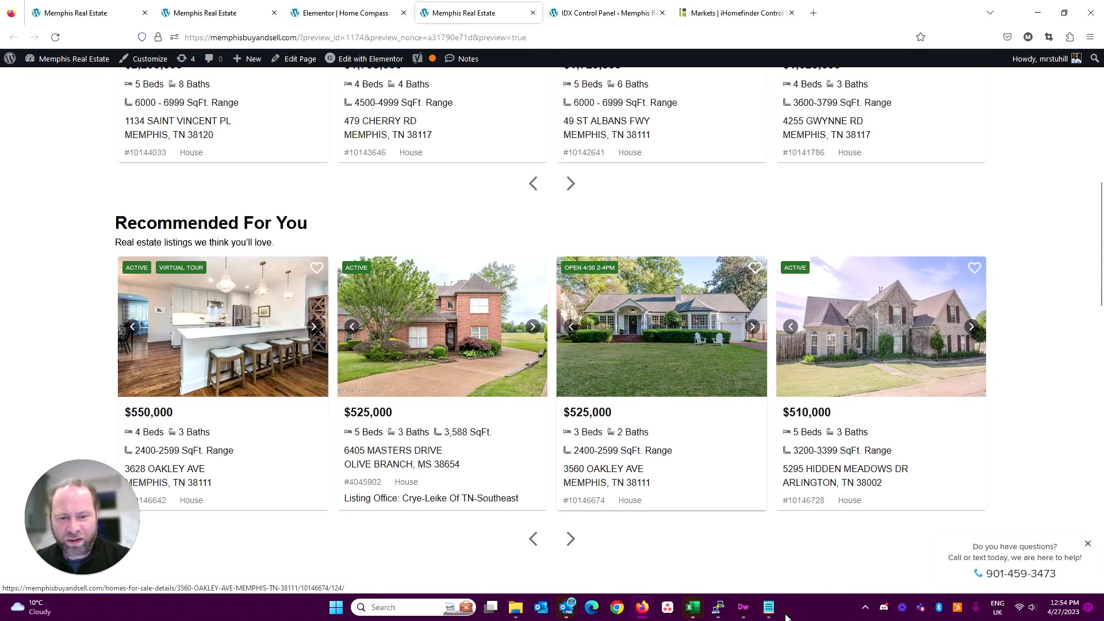
{"action": "scroll", "coordinate": [587, 201], "scroll_direction": "up", "scroll_amount": 6}
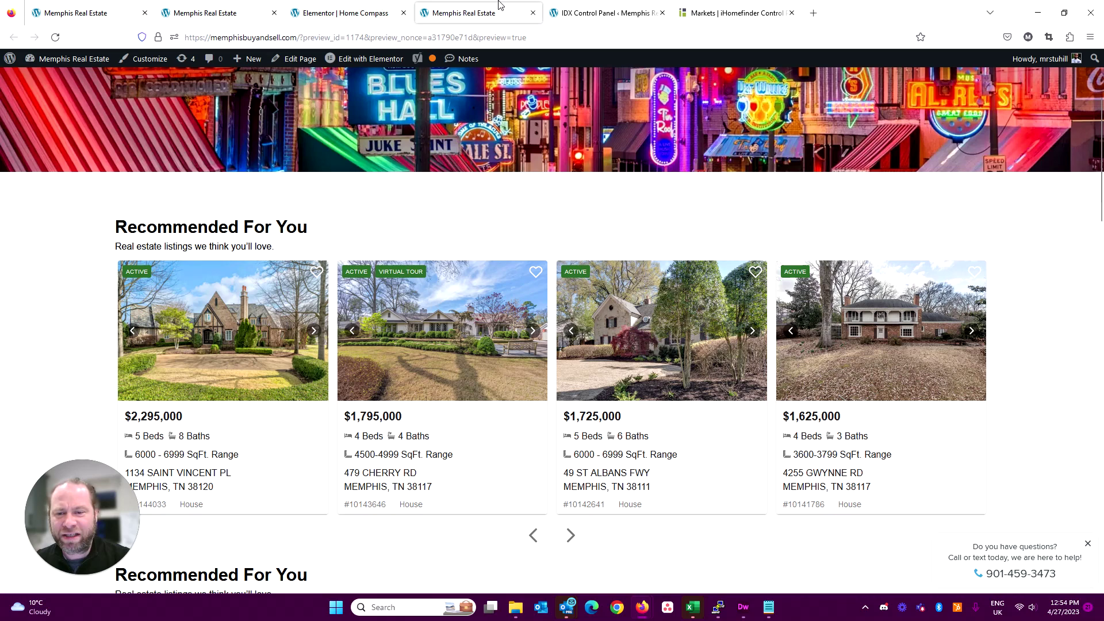
{"action": "left_click", "coordinate": [368, 13]}
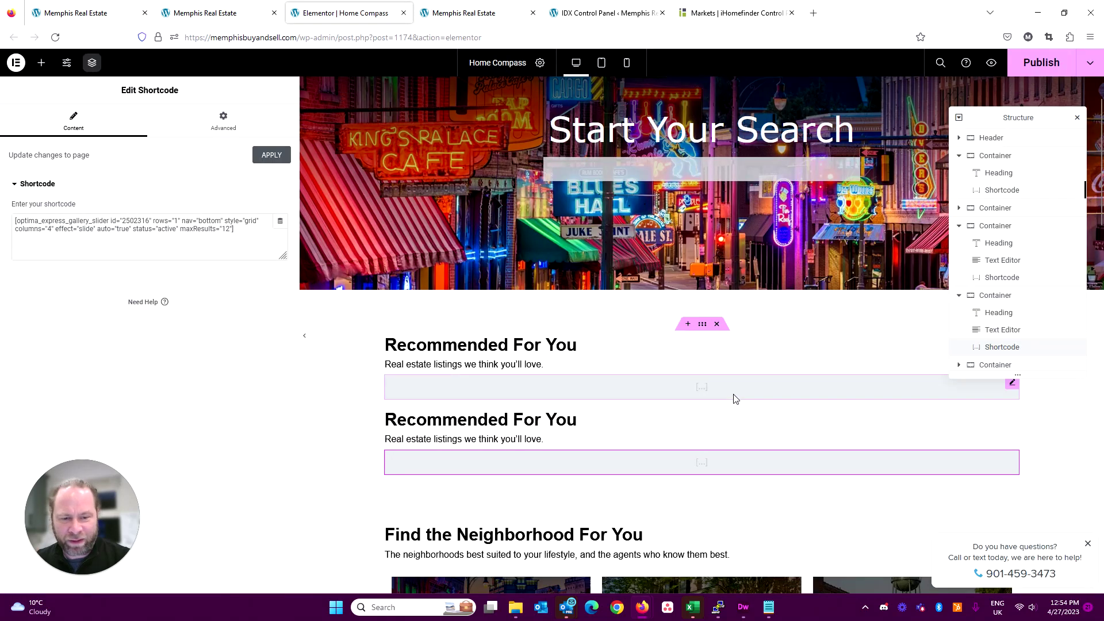
Step: Delete the duplicated Recommended For You container, leaving the original listings carousel
{"action": "left_click", "coordinate": [717, 398]}
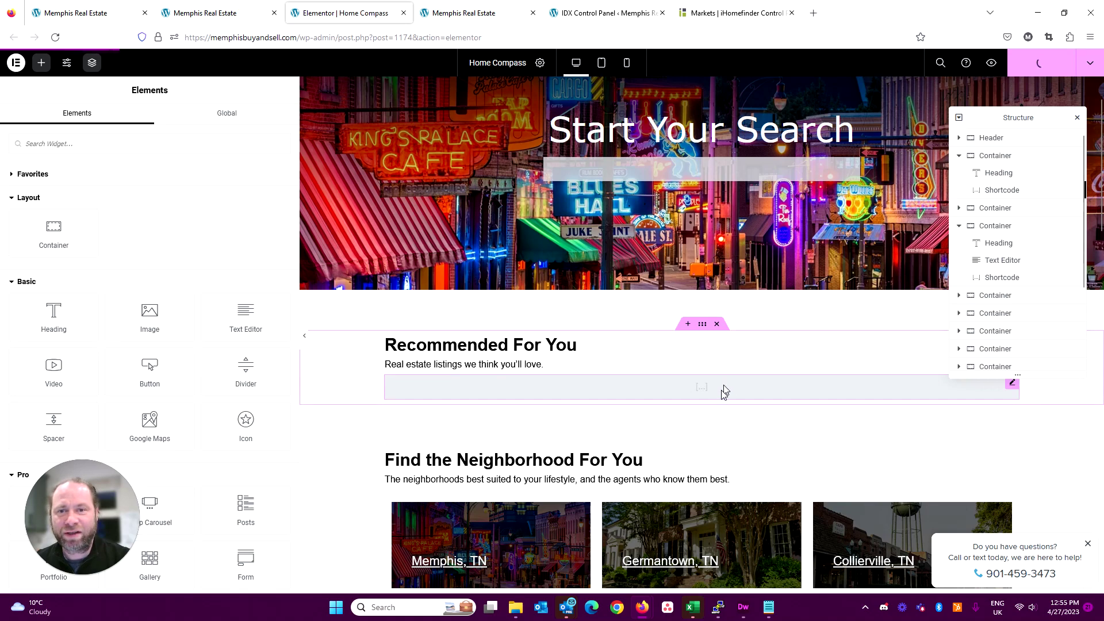
{"action": "scroll", "coordinate": [719, 409], "scroll_direction": "down", "scroll_amount": 7}
{"action": "scroll", "coordinate": [715, 420], "scroll_direction": "up", "scroll_amount": 8}
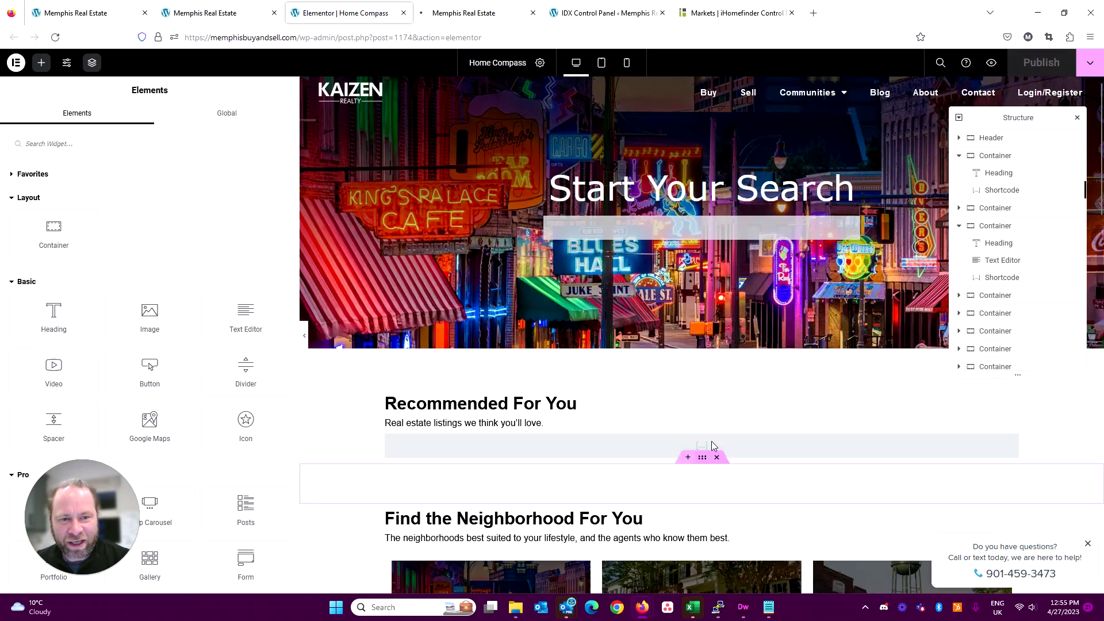